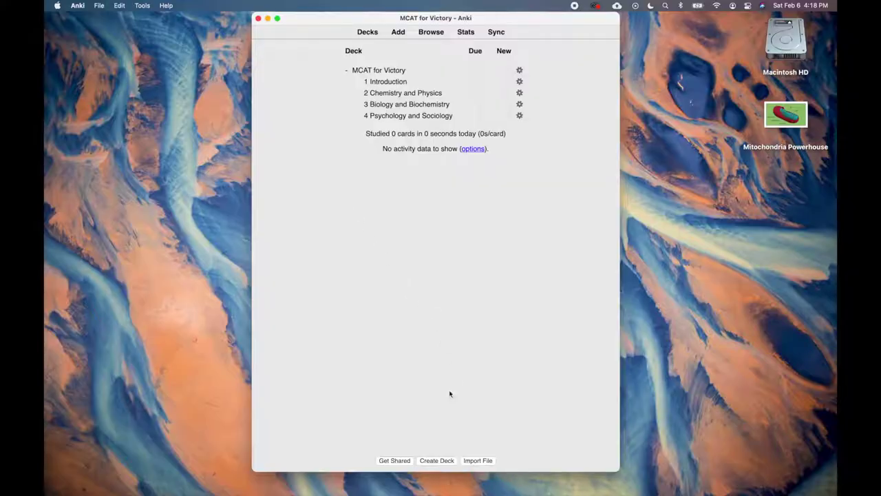
# - Create a new top-level deck called 'Wrong MCAT Questions' in the deck list
pyautogui.click(444, 461)
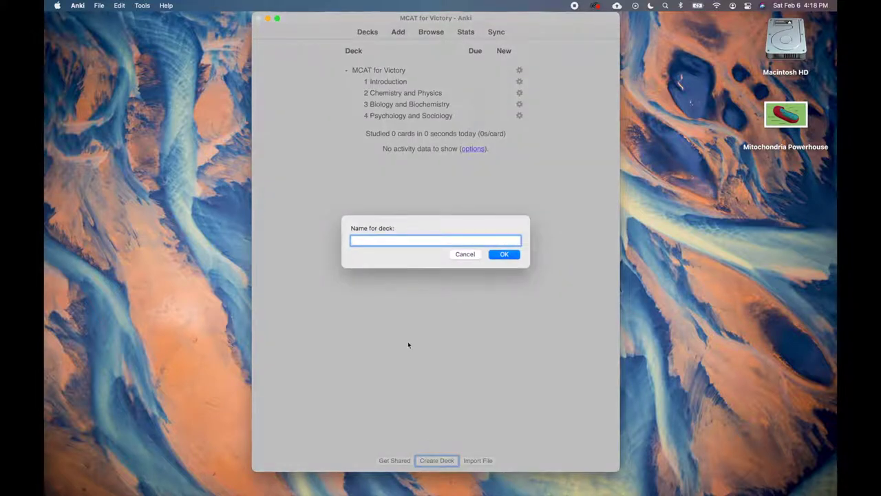
pyautogui.write('Wrong MCAT Questions')
pyautogui.press('Return')
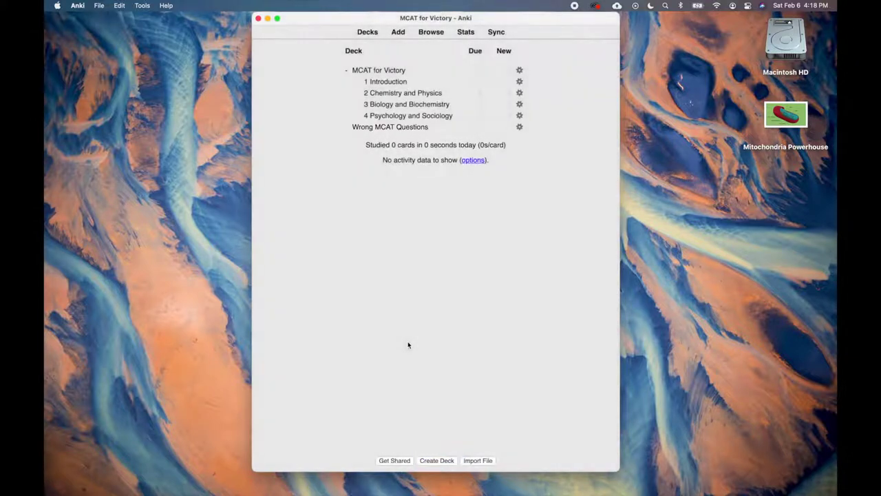
pyautogui.click(372, 127)
pyautogui.moveTo(372, 128)
pyautogui.mouseDown()
pyautogui.moveTo(396, 72)
pyautogui.moveTo(372, 127)
pyautogui.mouseUp()
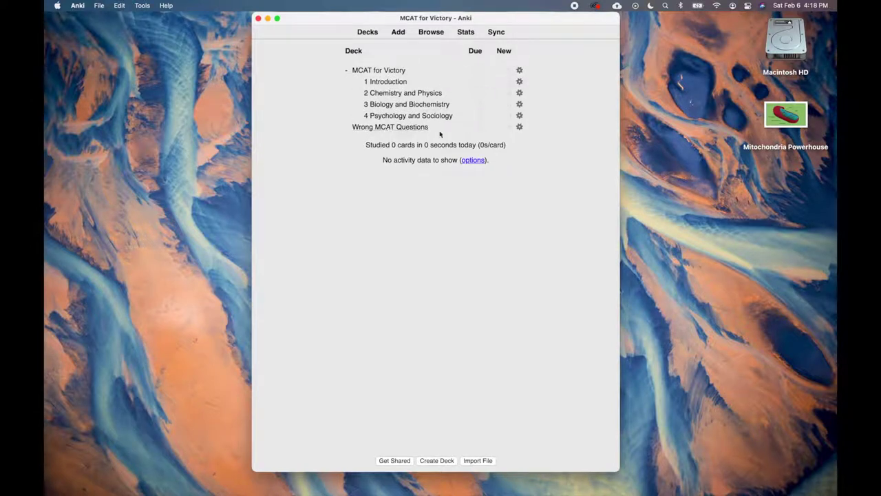
# - Give Wrong MCAT Questions the MCAT for Victory options group, then open its overview
pyautogui.click(520, 128)
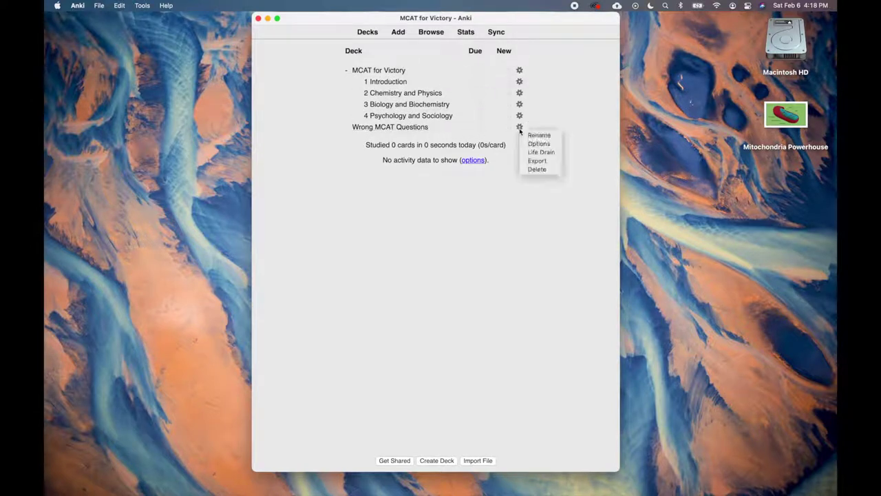
pyautogui.click(548, 146)
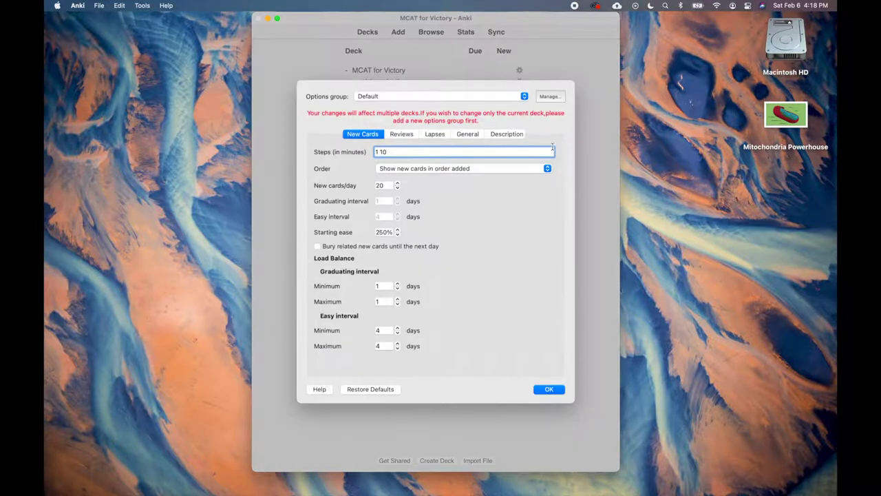
pyautogui.click(477, 99)
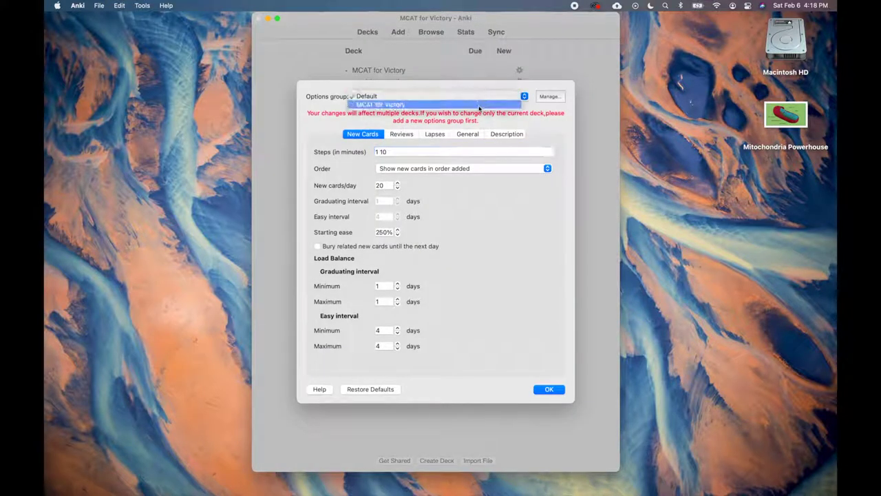
pyautogui.click(480, 107)
pyautogui.click(551, 390)
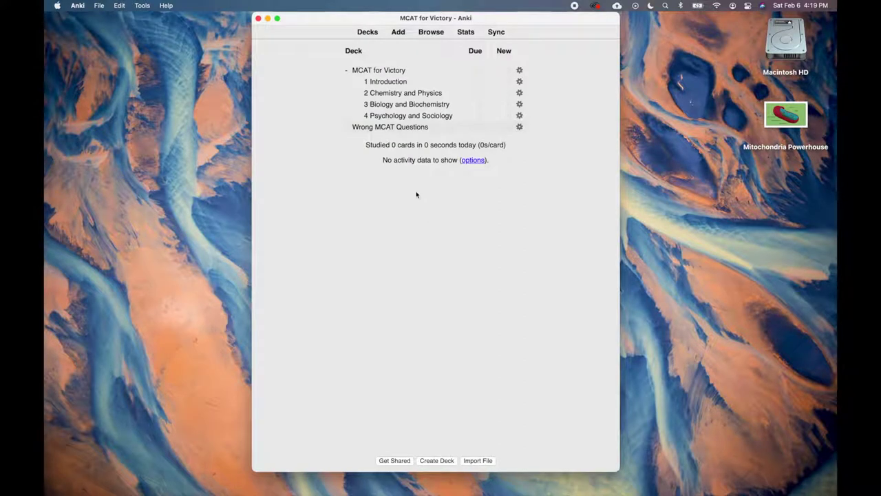
pyautogui.click(397, 129)
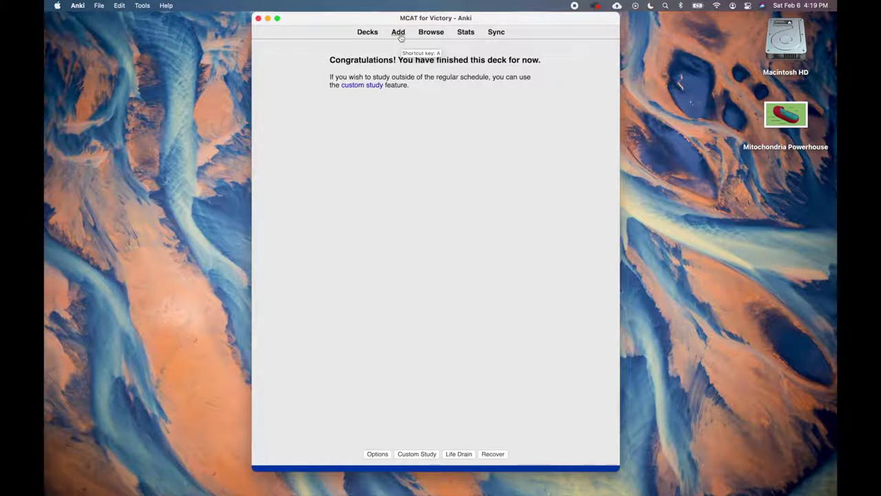
# - Start a Cloze note in Wrong MCAT Questions and paste 'The mitochondria is the powerhouse of the cell'
pyautogui.click(399, 34)
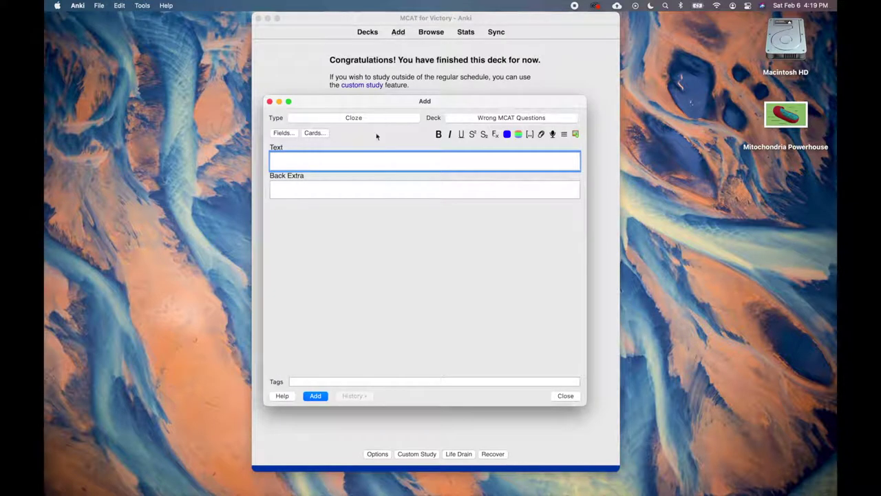
pyautogui.click(365, 161)
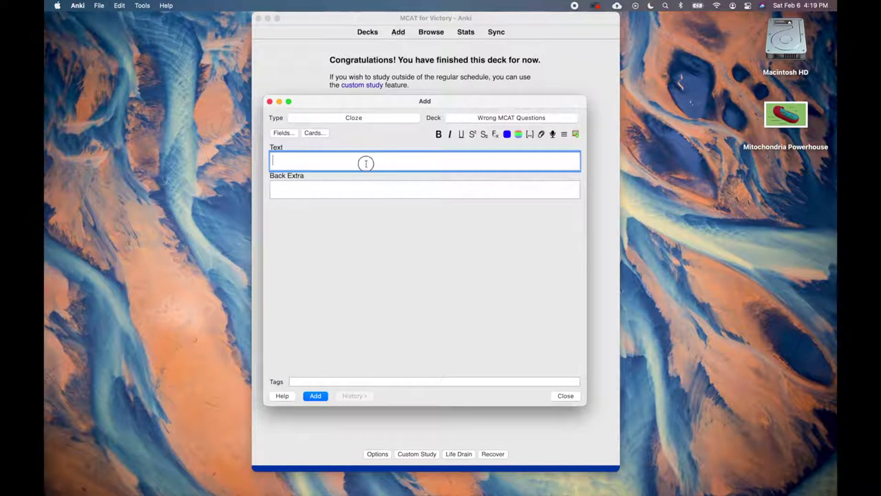
pyautogui.click(367, 119)
pyautogui.doubleClick(359, 240)
pyautogui.click(508, 117)
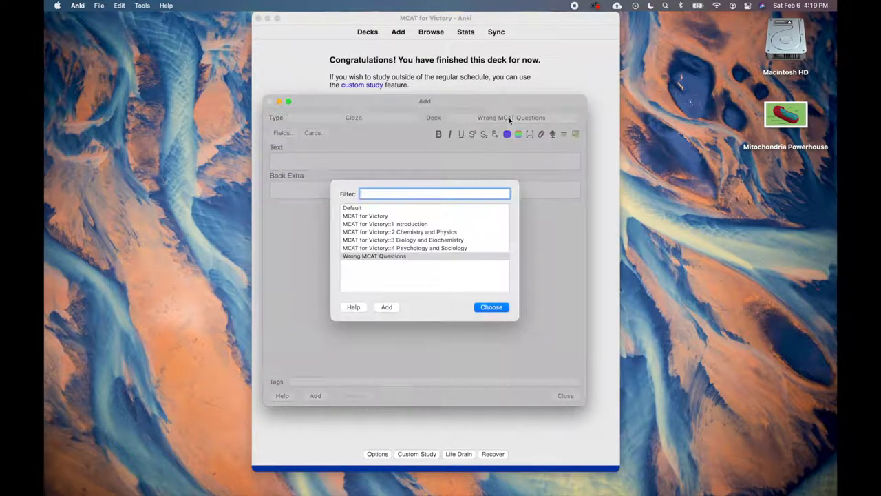
pyautogui.doubleClick(394, 256)
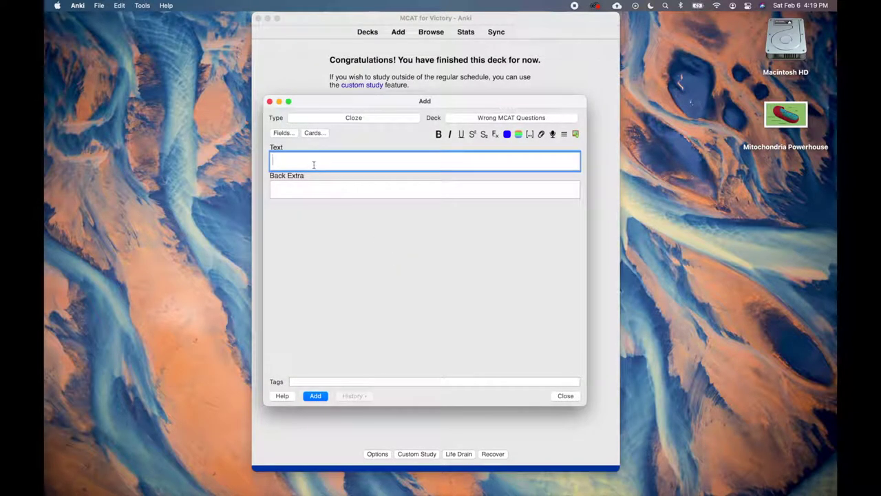
pyautogui.write('The mitochondria is the powerhouse of the cell')
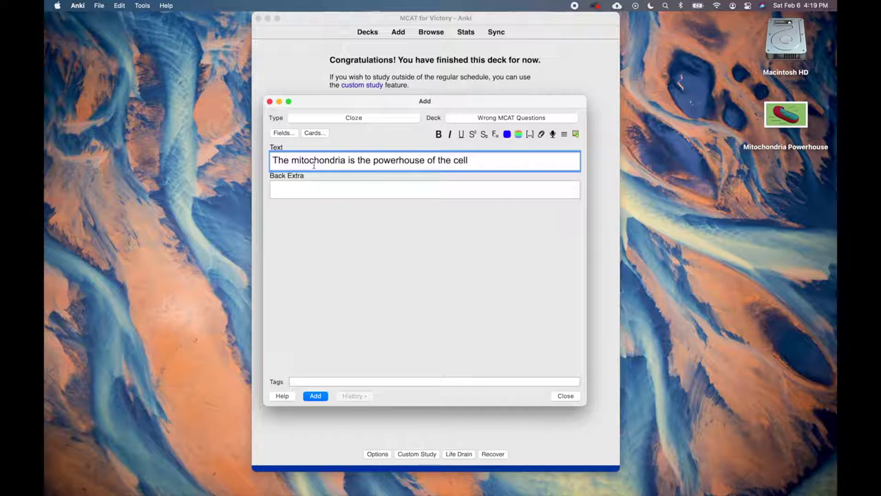
# - Wrap the words mitochondria and powerhouse in cloze deletions
pyautogui.doubleClick(305, 160)
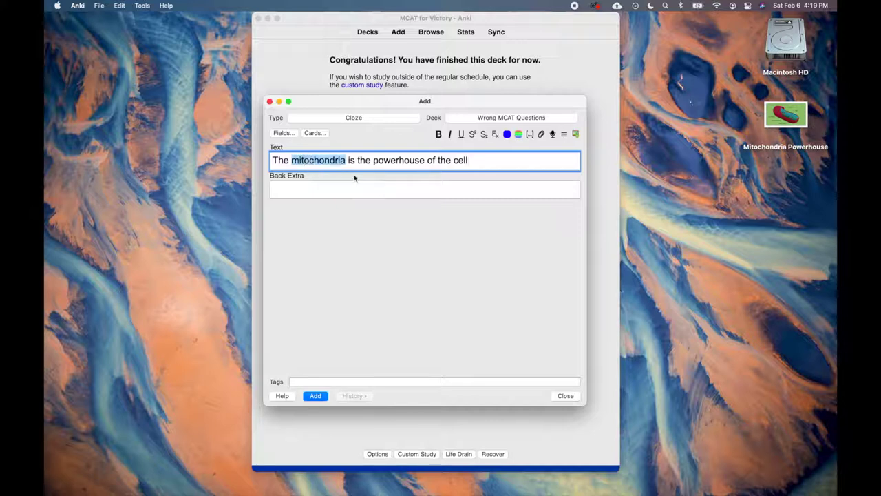
pyautogui.click(529, 135)
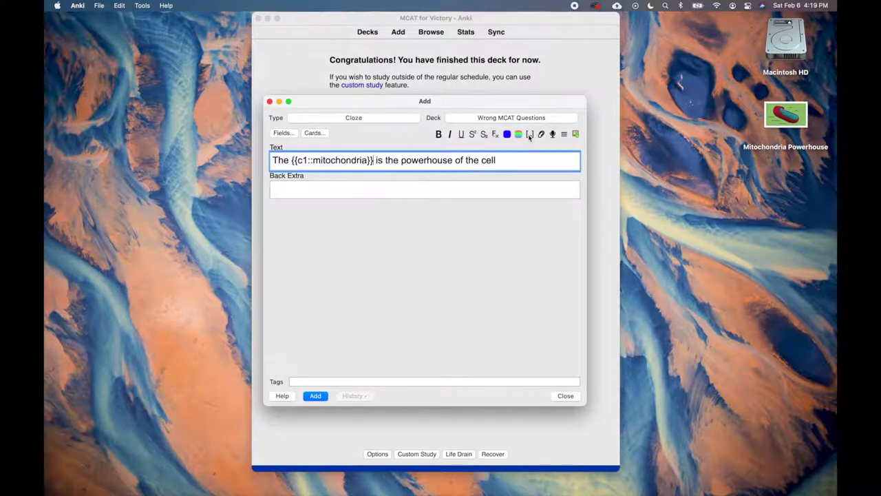
pyautogui.doubleClick(425, 161)
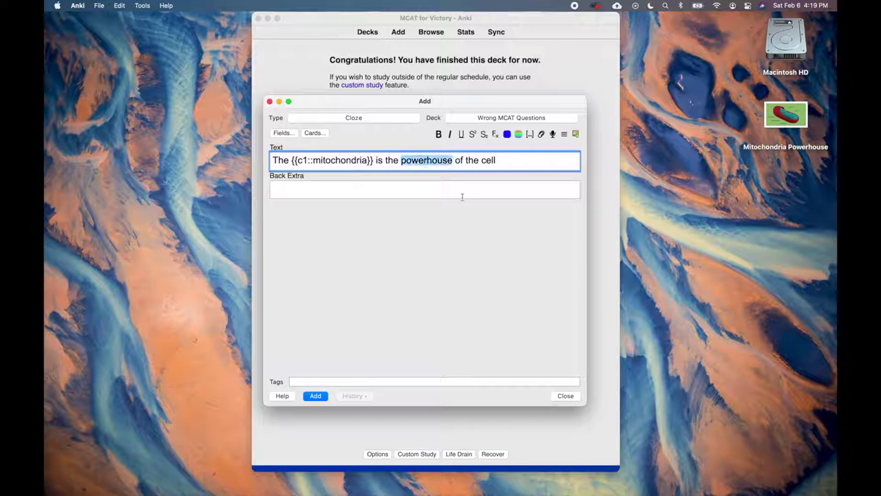
pyautogui.press('super+shift+c')
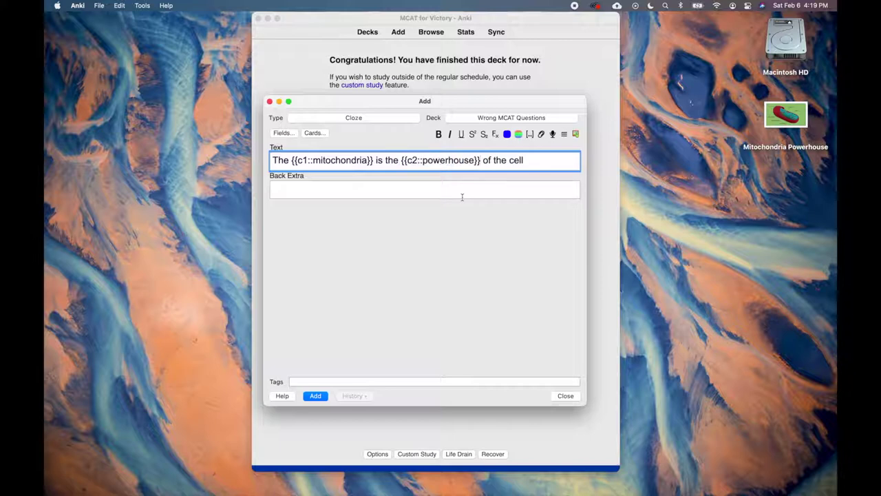
# - Correct the cloze numbers so mitochondria is c1 and powerhouse is c2
pyautogui.click(309, 160)
pyautogui.click(413, 159)
pyautogui.click(377, 159)
pyautogui.click(417, 160)
pyautogui.press('BackSpace')
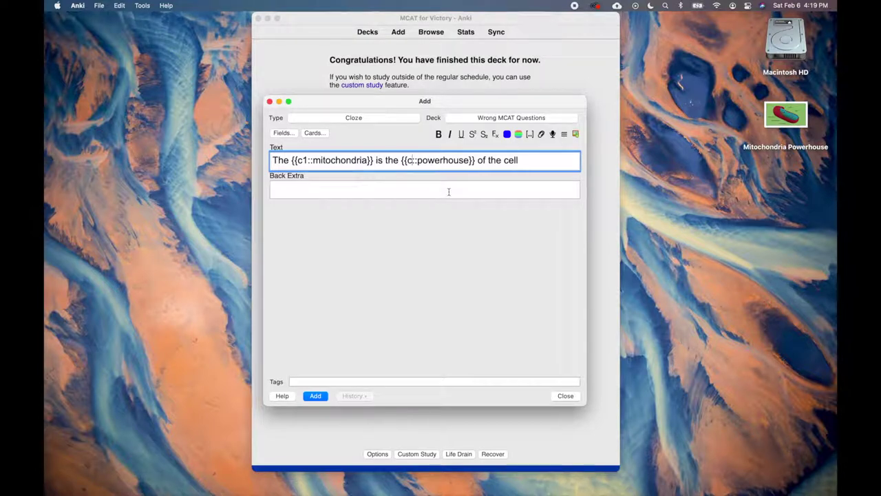
pyautogui.write('1')
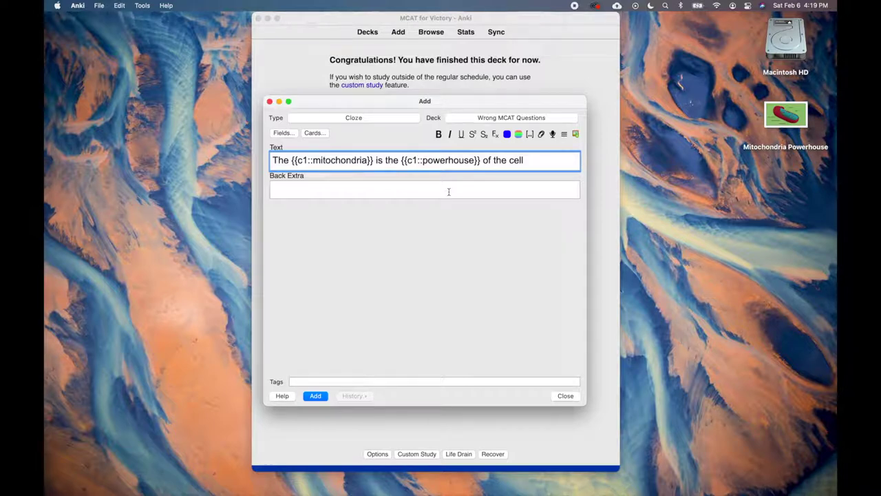
pyautogui.press('BackSpace')
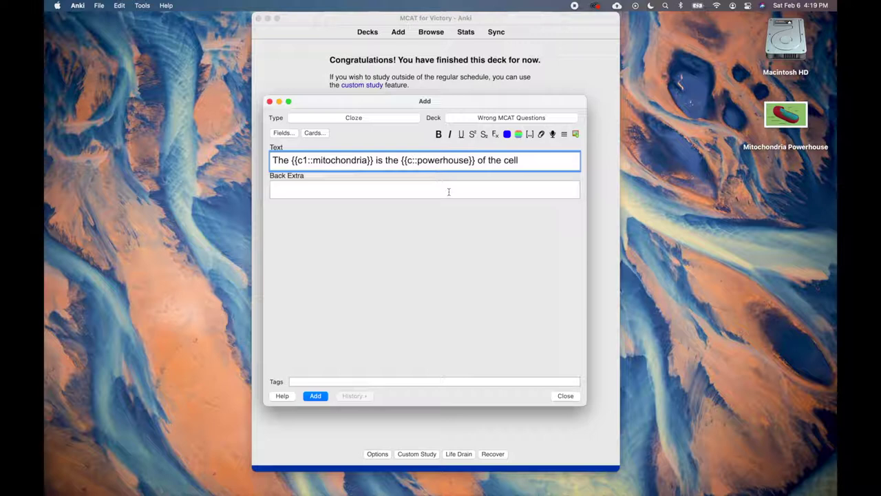
pyautogui.write('2')
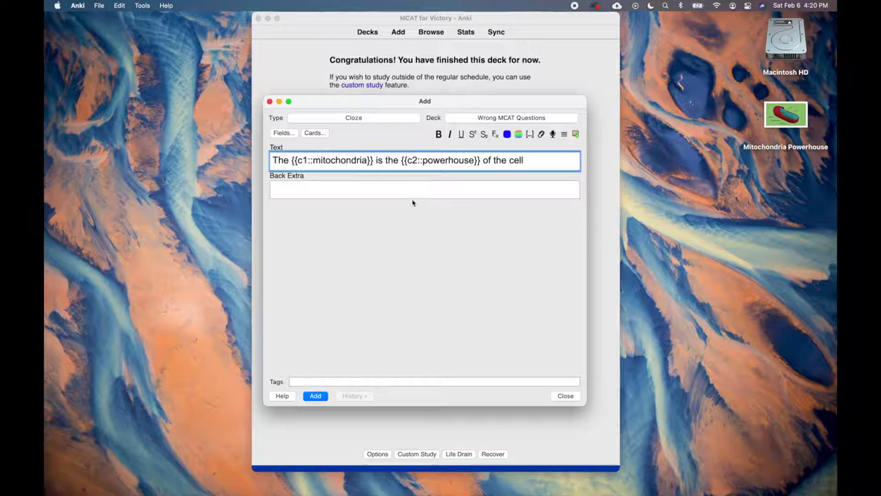
# - Drag the Mitochondria Powerhouse diagram from the desktop into the Back Extra field
pyautogui.click(395, 192)
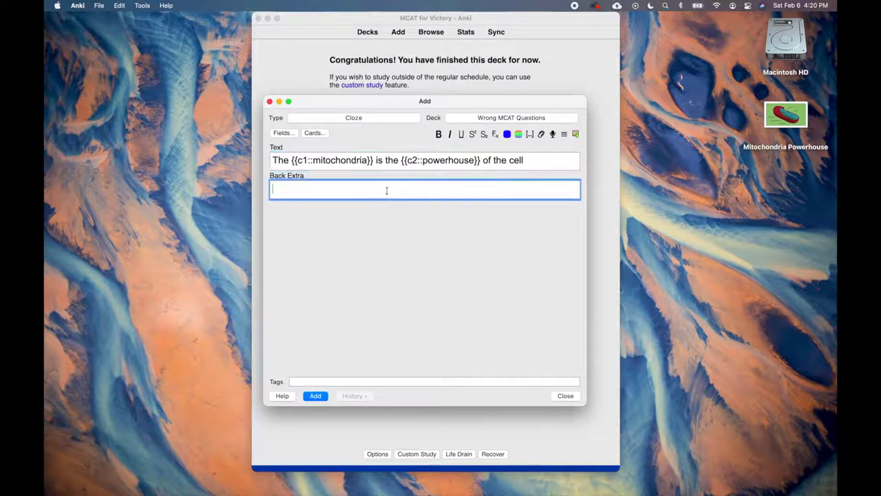
pyautogui.moveTo(771, 125); pyautogui.dragTo(458, 196)
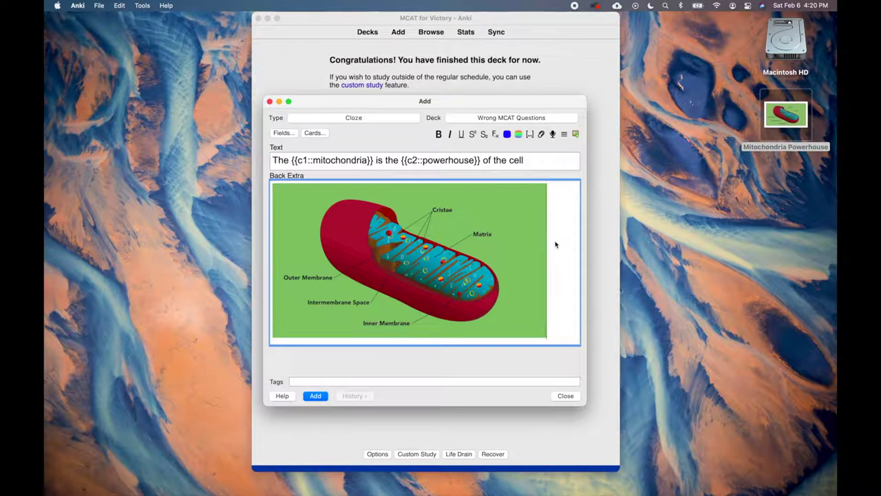
pyautogui.click(314, 382)
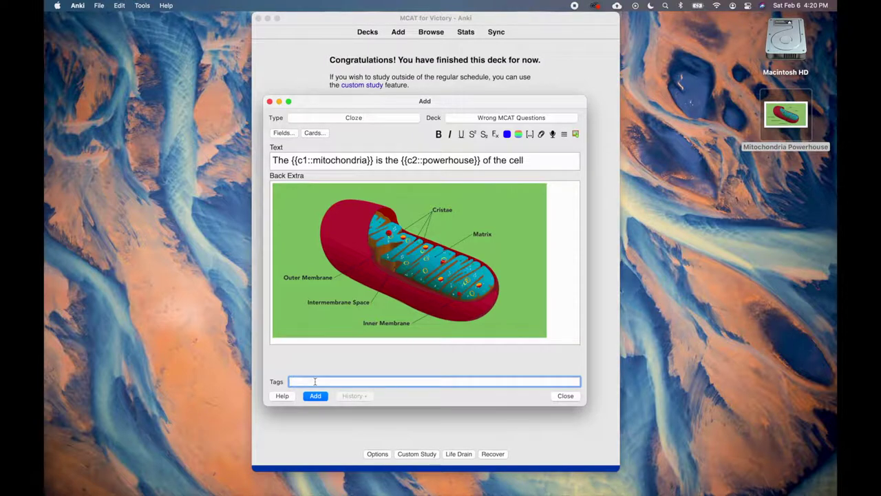
# - Tag the note Wrong_Q::BioBiochem::Cell and add it to the deck
pyautogui.write('Wrong')
pyautogui.write('_Q::BioBiochem::Cell')
pyautogui.click(317, 396)
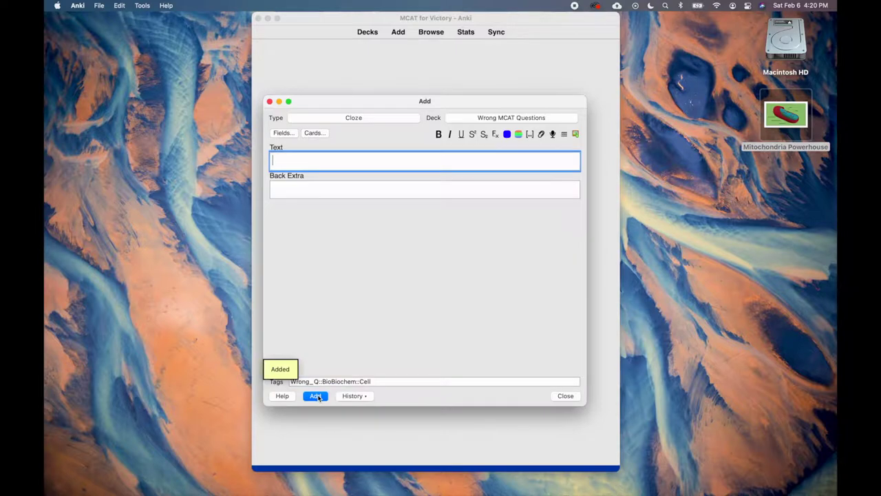
pyautogui.moveTo(289, 381); pyautogui.dragTo(389, 382)
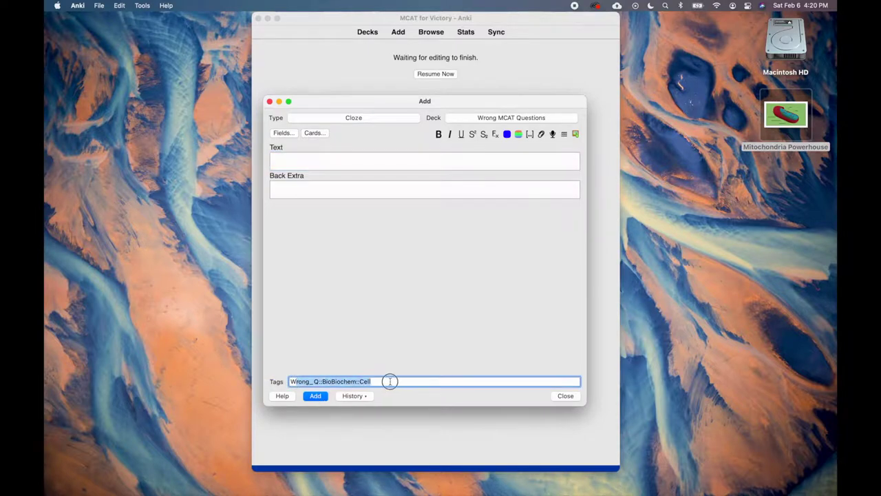
pyautogui.click(391, 382)
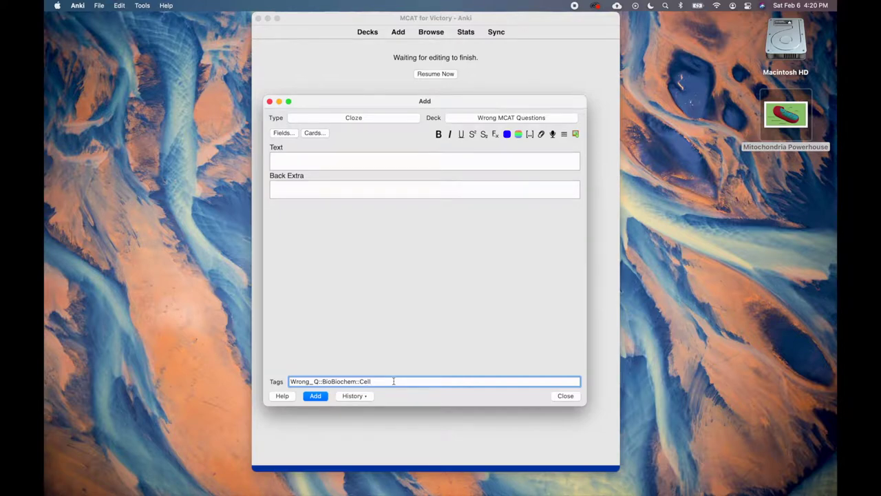
# - Close the Add window and browse Wrong MCAT Questions cards filtered by tag Wrong_Q::BioBiochem::Cell
pyautogui.press('Escape')
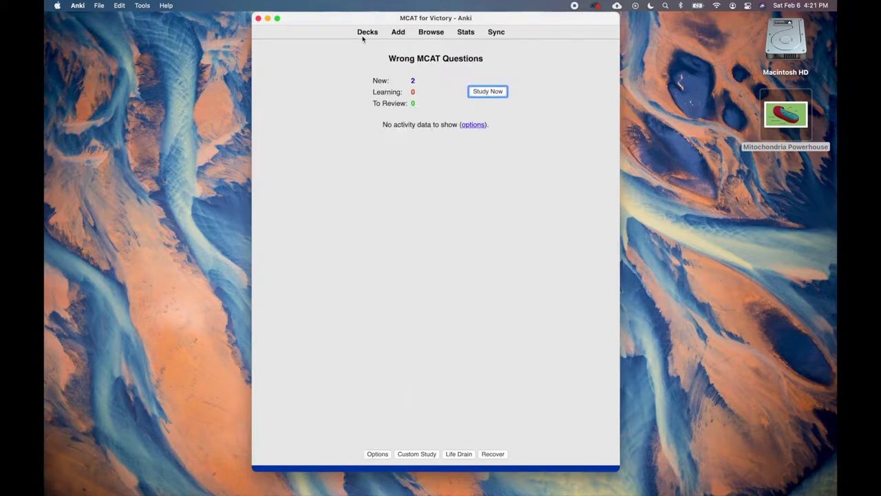
pyautogui.press('b')
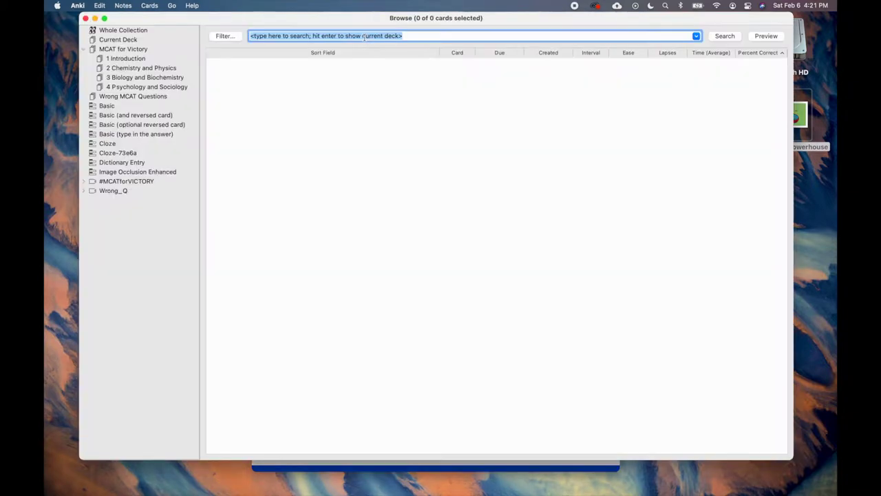
pyautogui.click(145, 100)
pyautogui.click(95, 192)
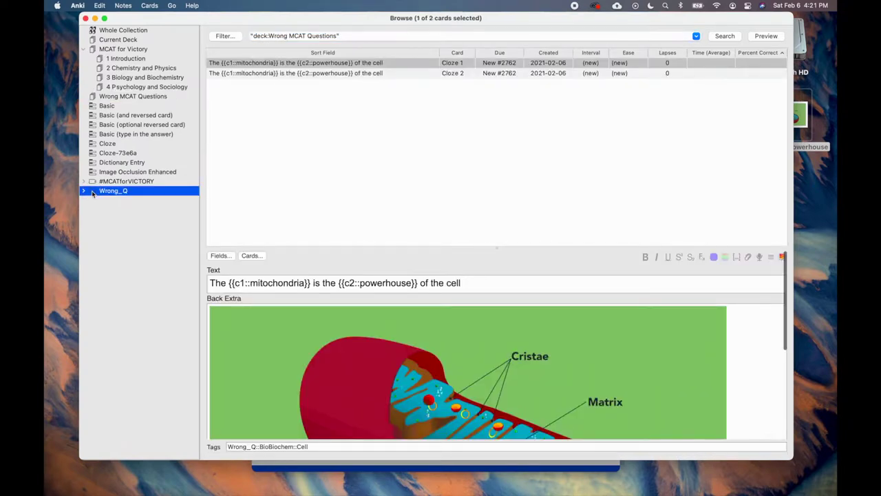
pyautogui.click(83, 192)
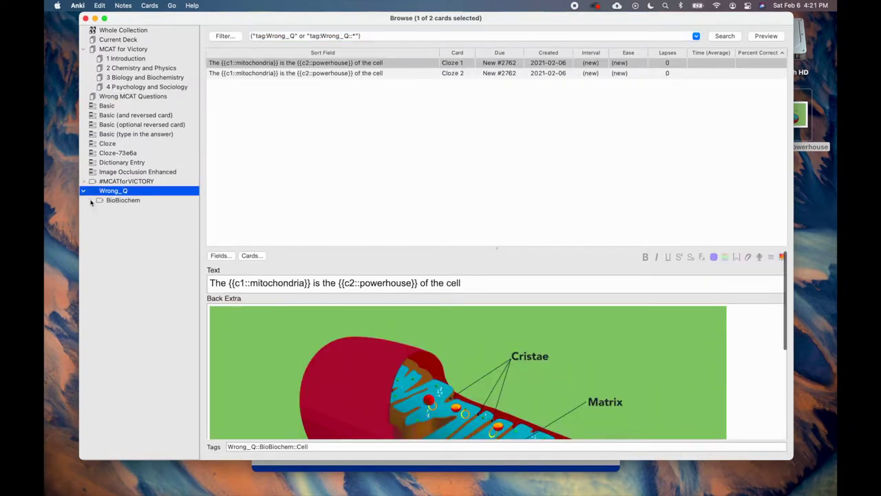
pyautogui.click(91, 200)
pyautogui.click(120, 210)
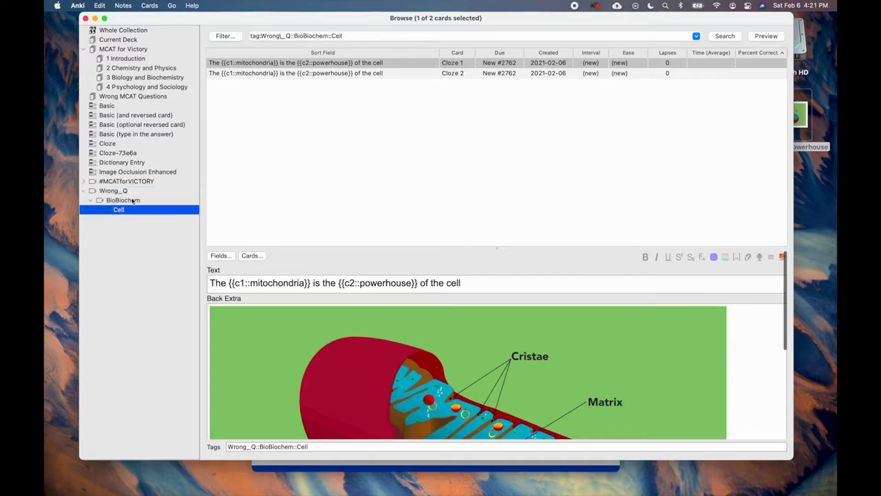